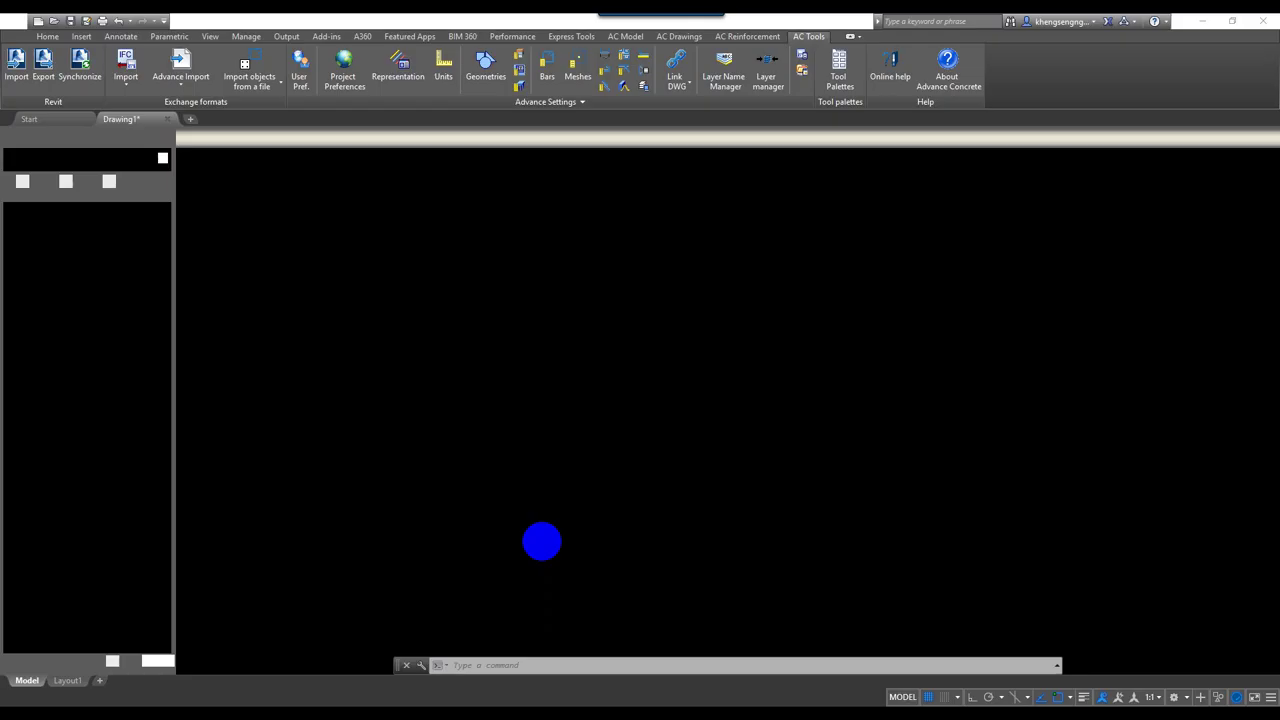
Step: Review the standard AutoCAD command sets, from Home, Insert and Annotate through Output, Featured Apps, BIM 360 and Performance
left_click(47, 36)
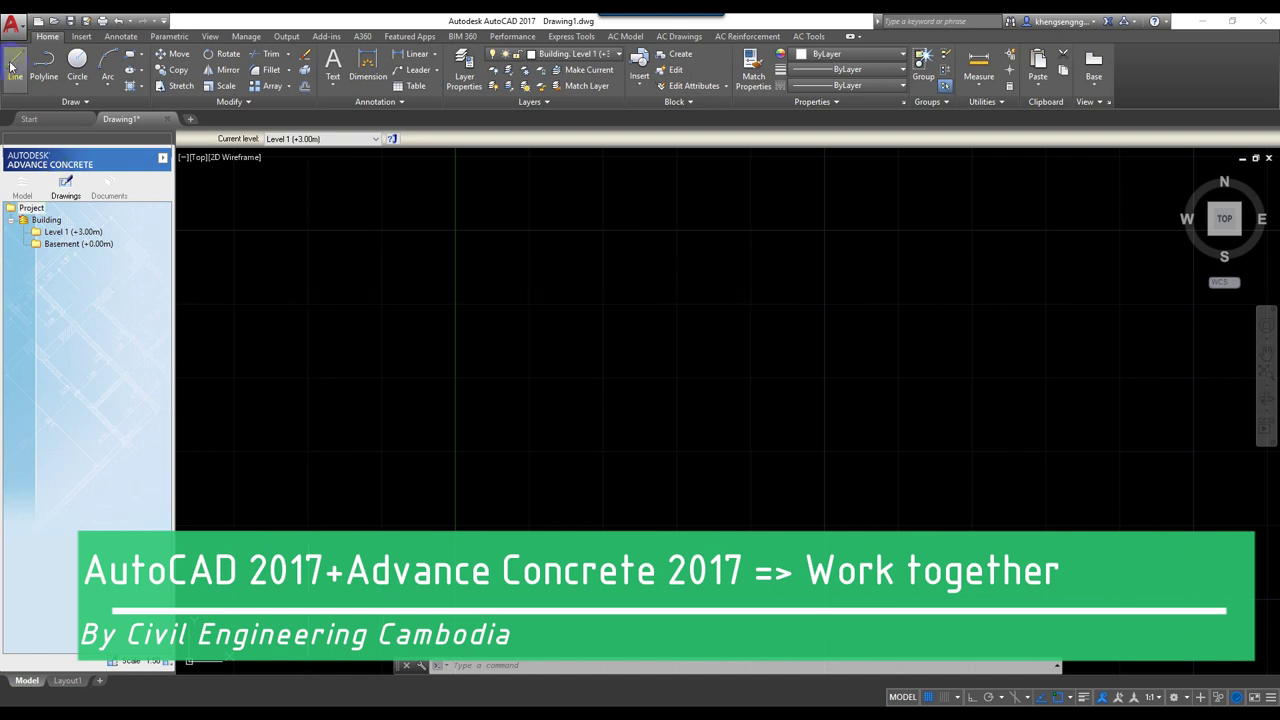
left_click(575, 38)
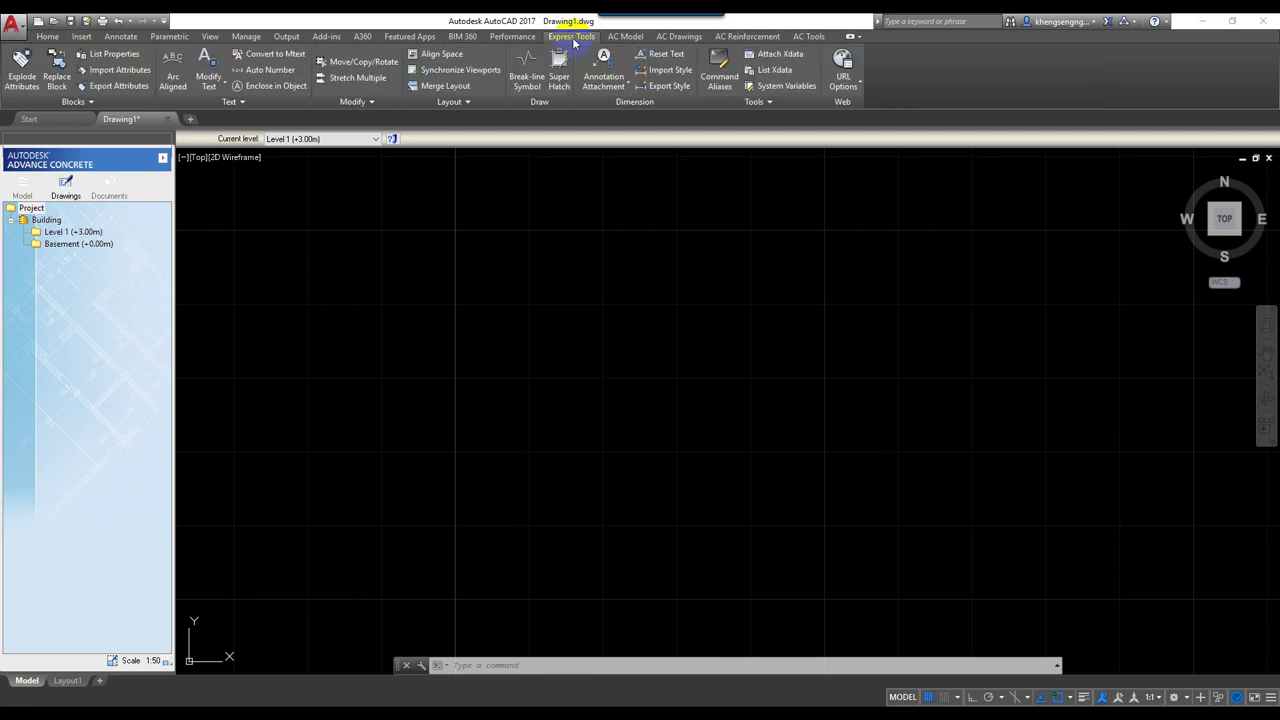
left_click(45, 37)
left_click(90, 37)
left_click(115, 37)
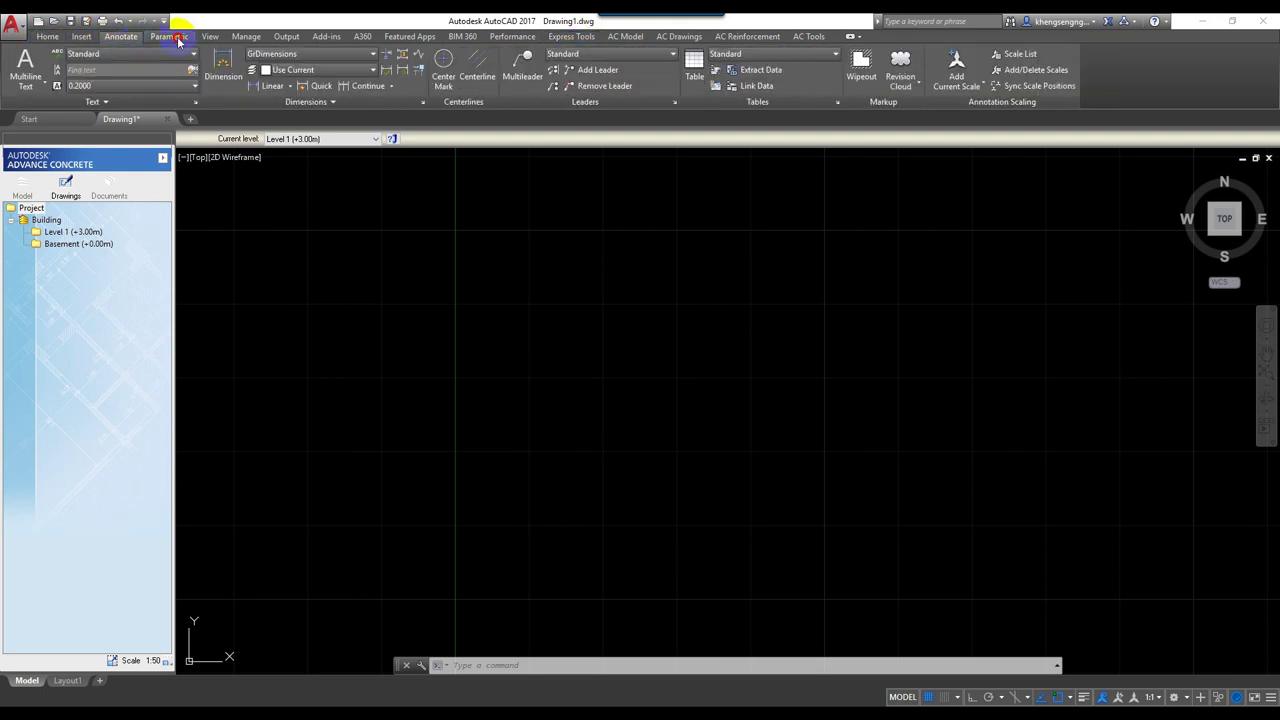
left_click(172, 37)
left_click(210, 38)
left_click(248, 37)
left_click(287, 37)
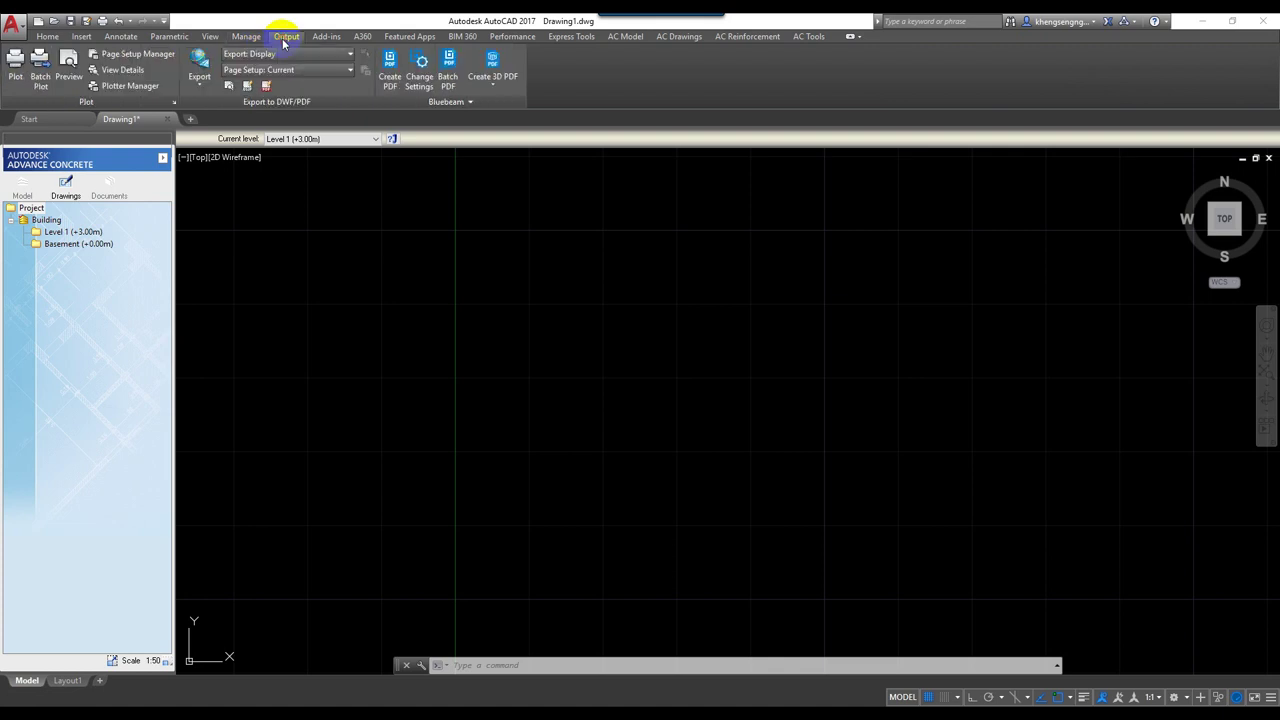
left_click(326, 37)
left_click(363, 38)
left_click(410, 38)
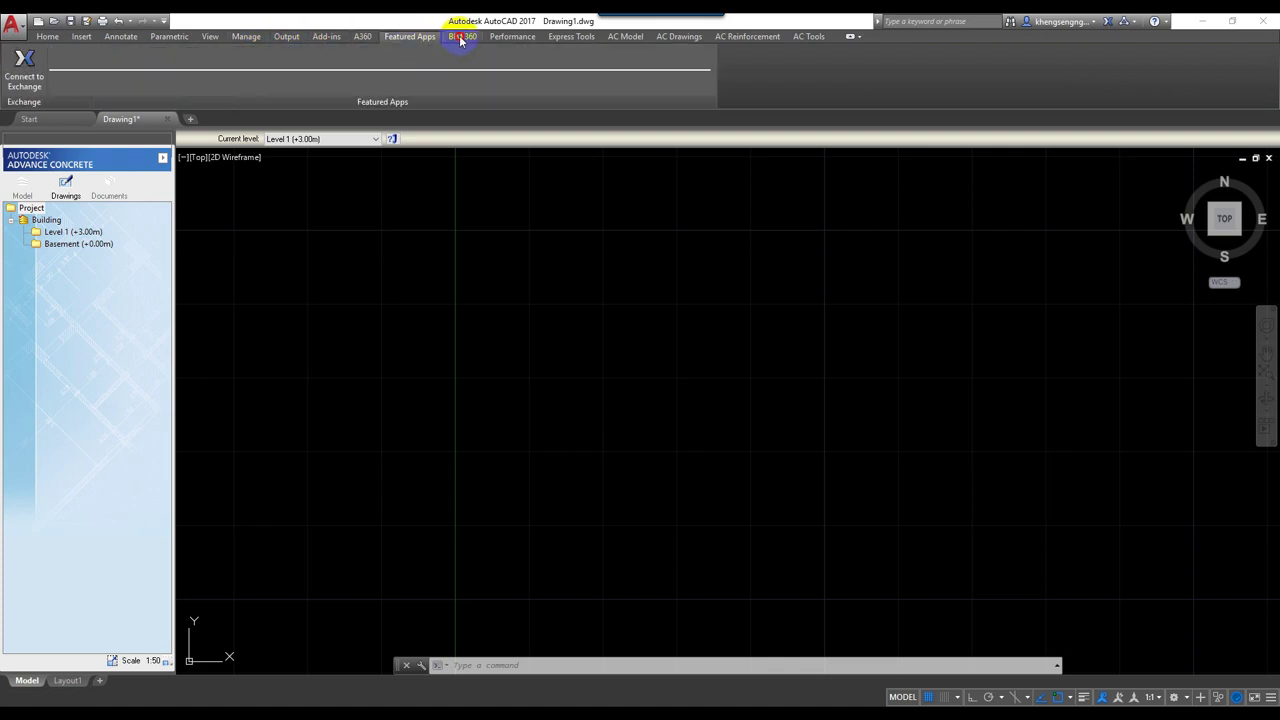
left_click(462, 38)
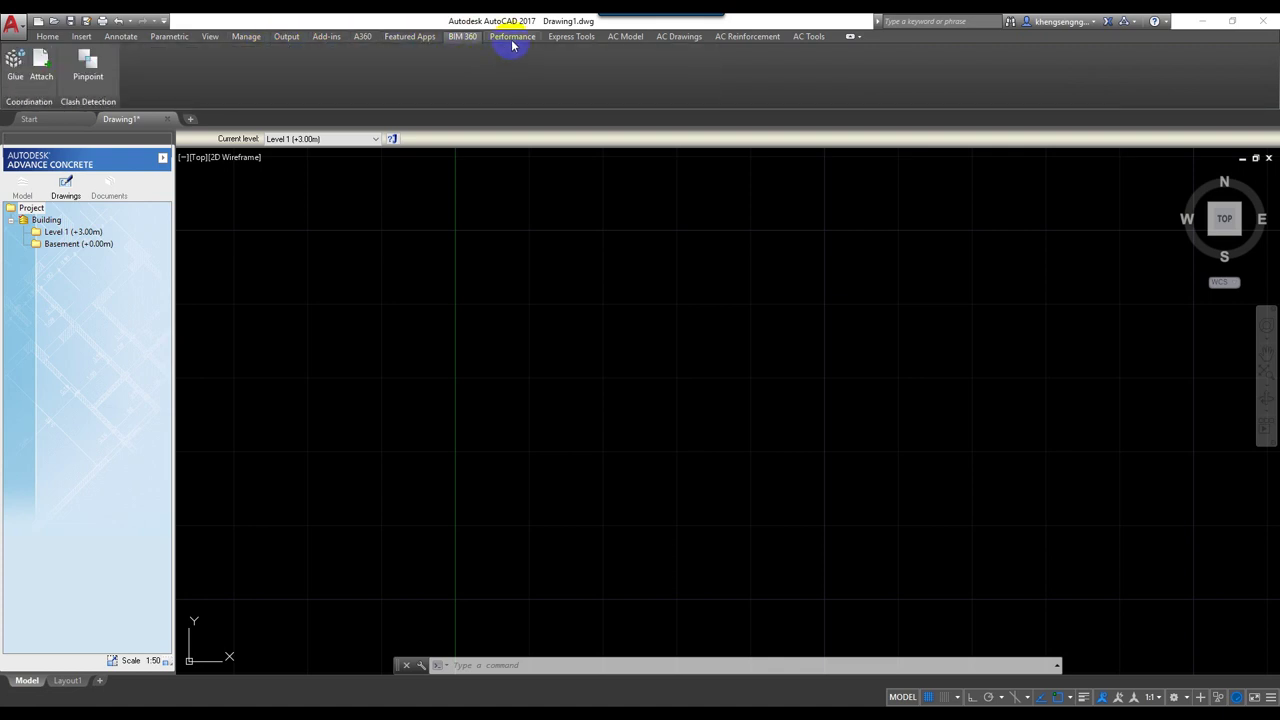
left_click(512, 37)
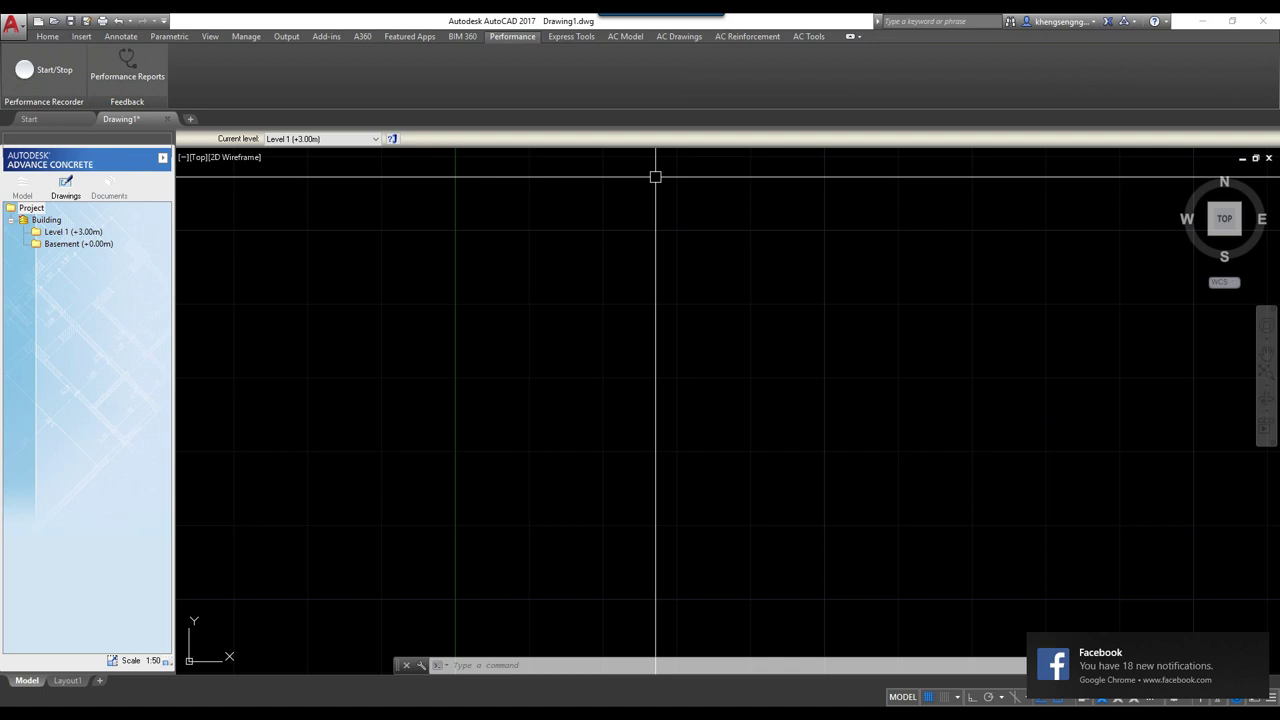
left_click(1257, 647)
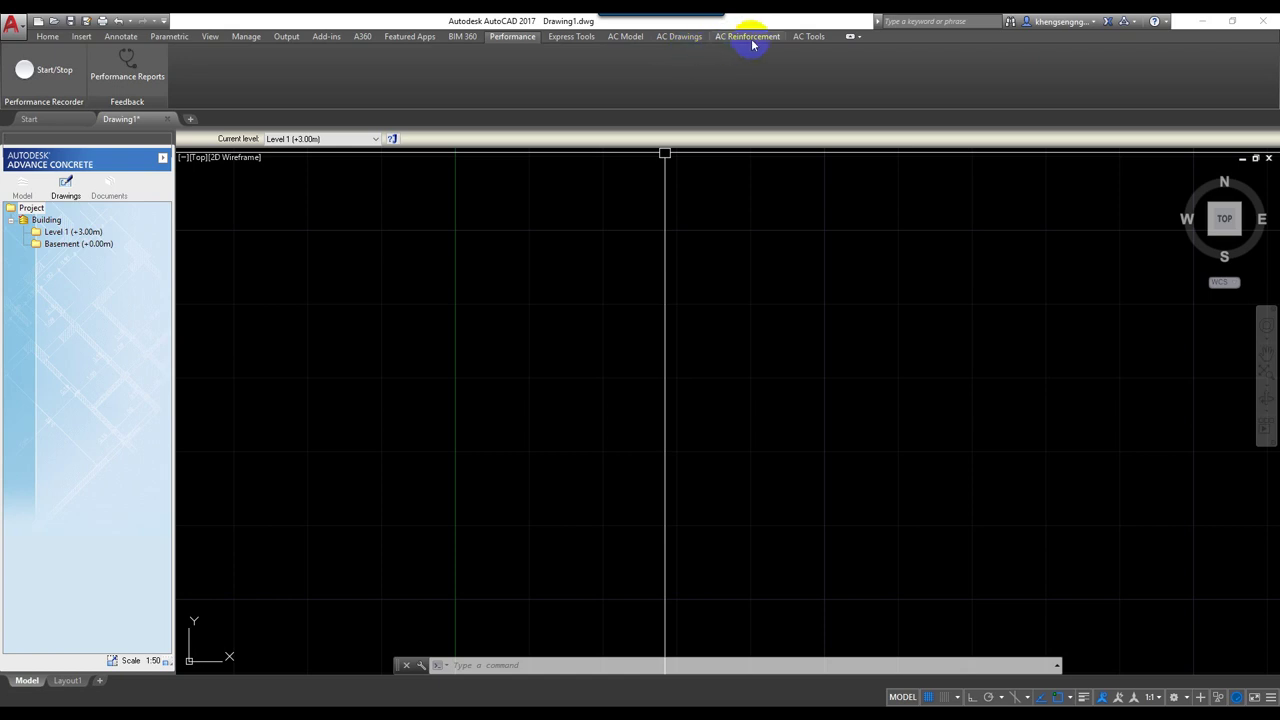
Step: Examine the Advance Concrete command sets for structural modelling, drawings, reinforcement and general tools
left_click(629, 45)
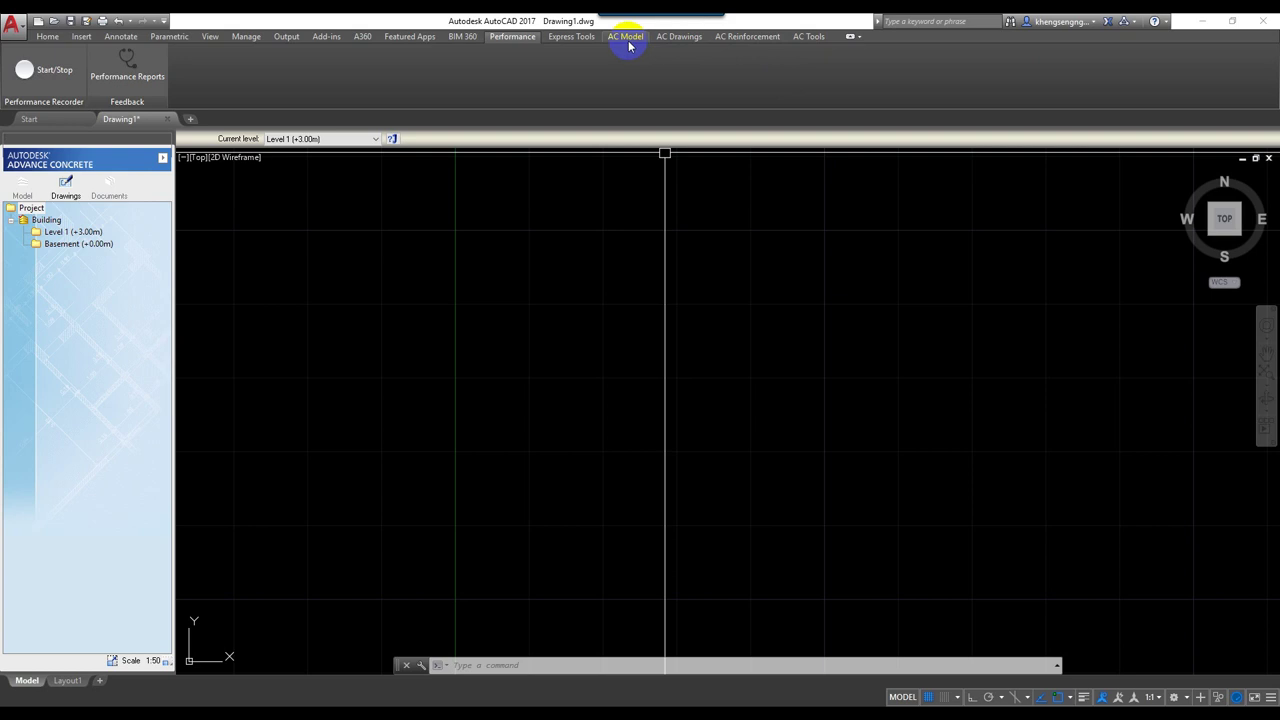
left_click(627, 38)
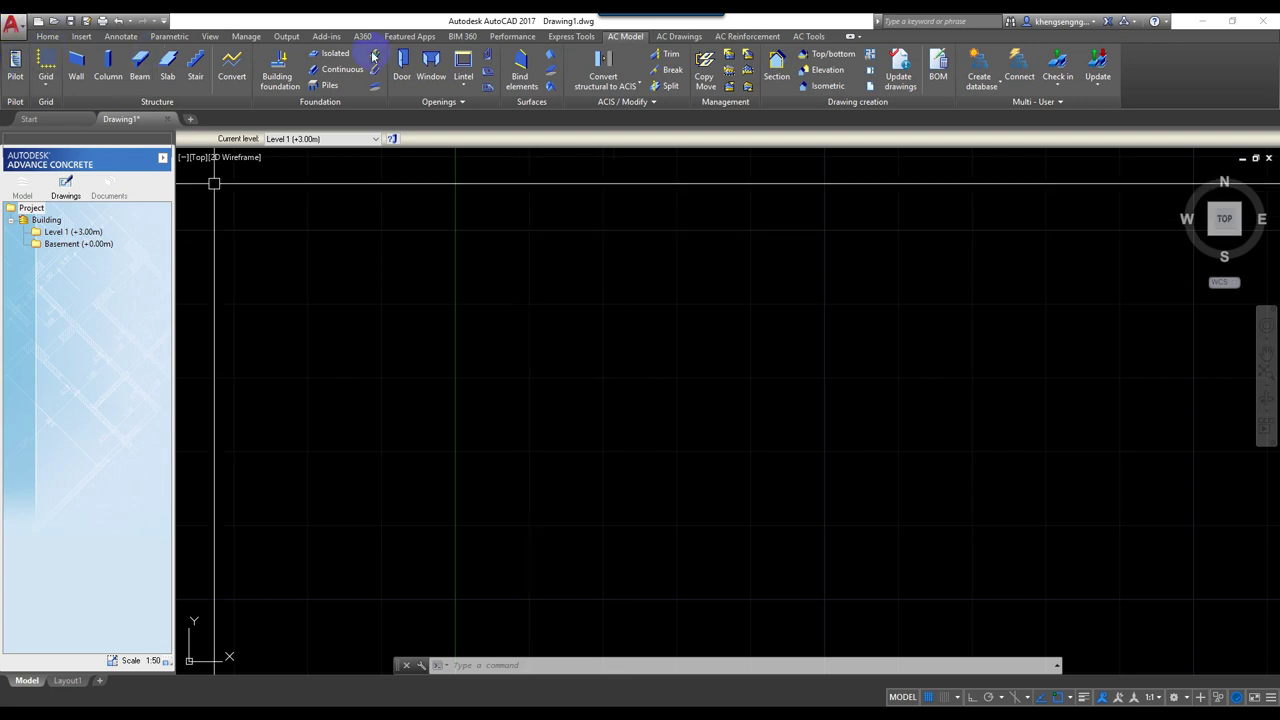
left_click(894, 183)
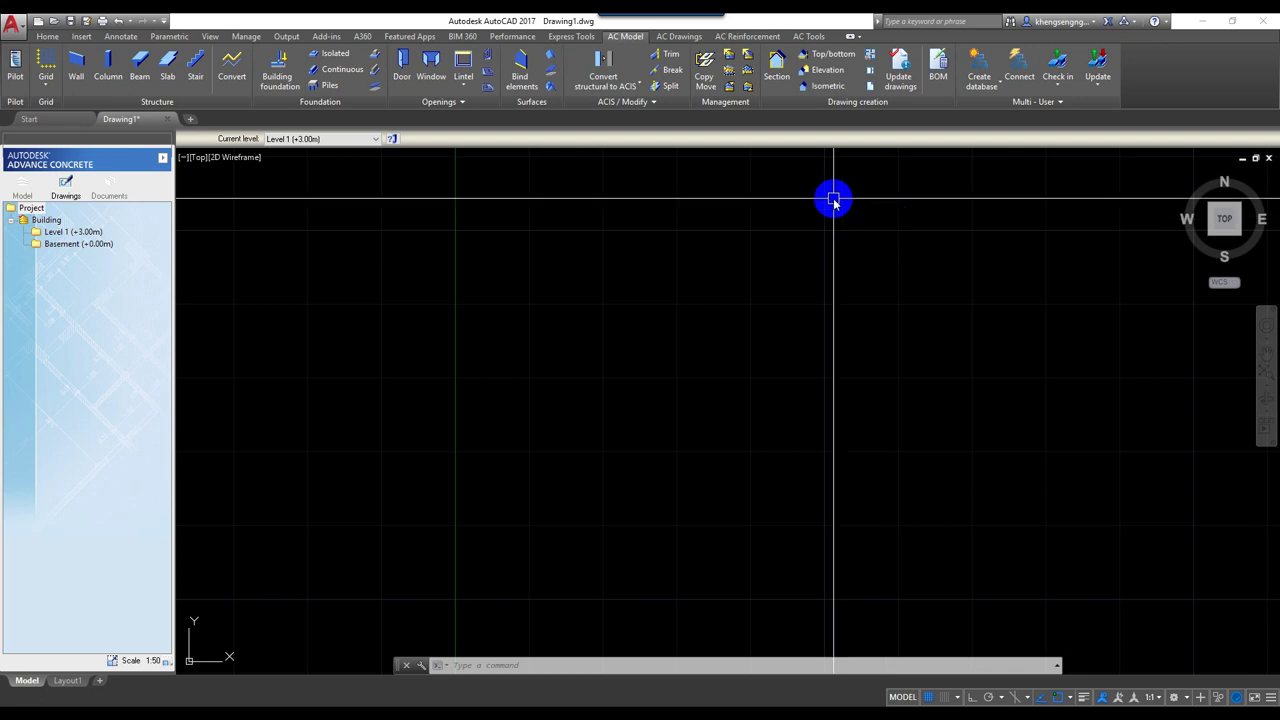
left_click(679, 36)
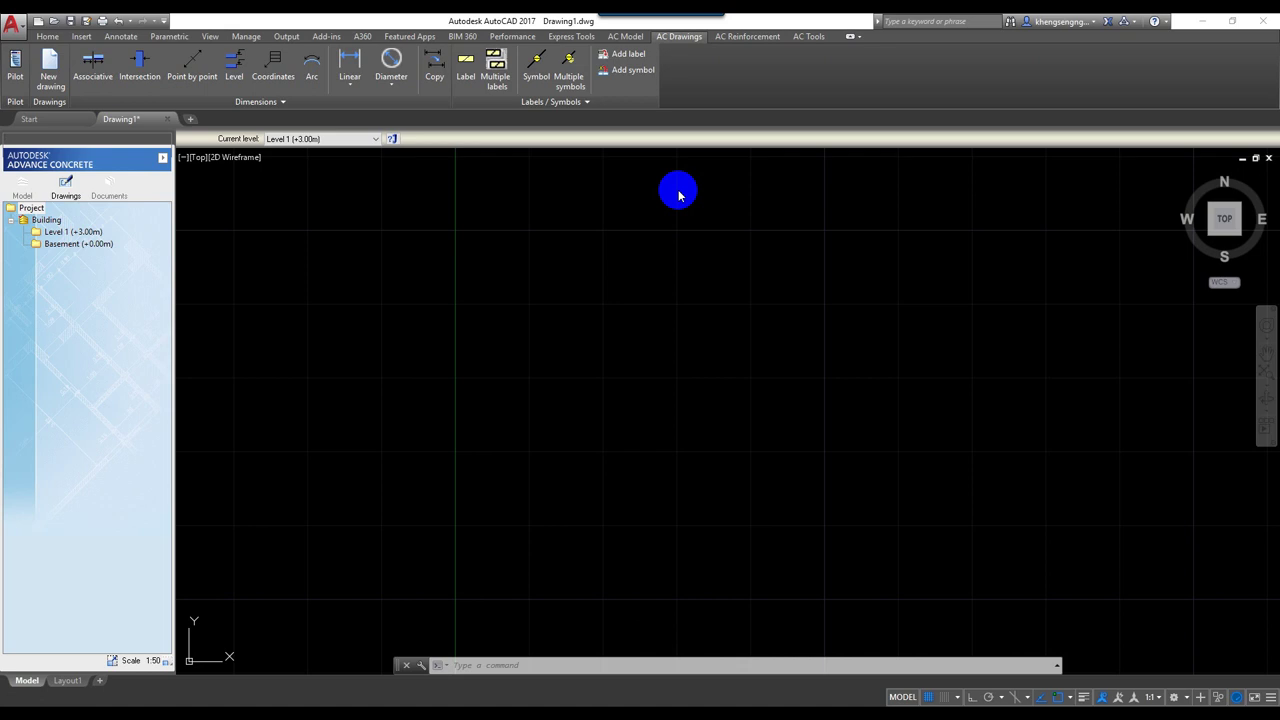
left_click(746, 36)
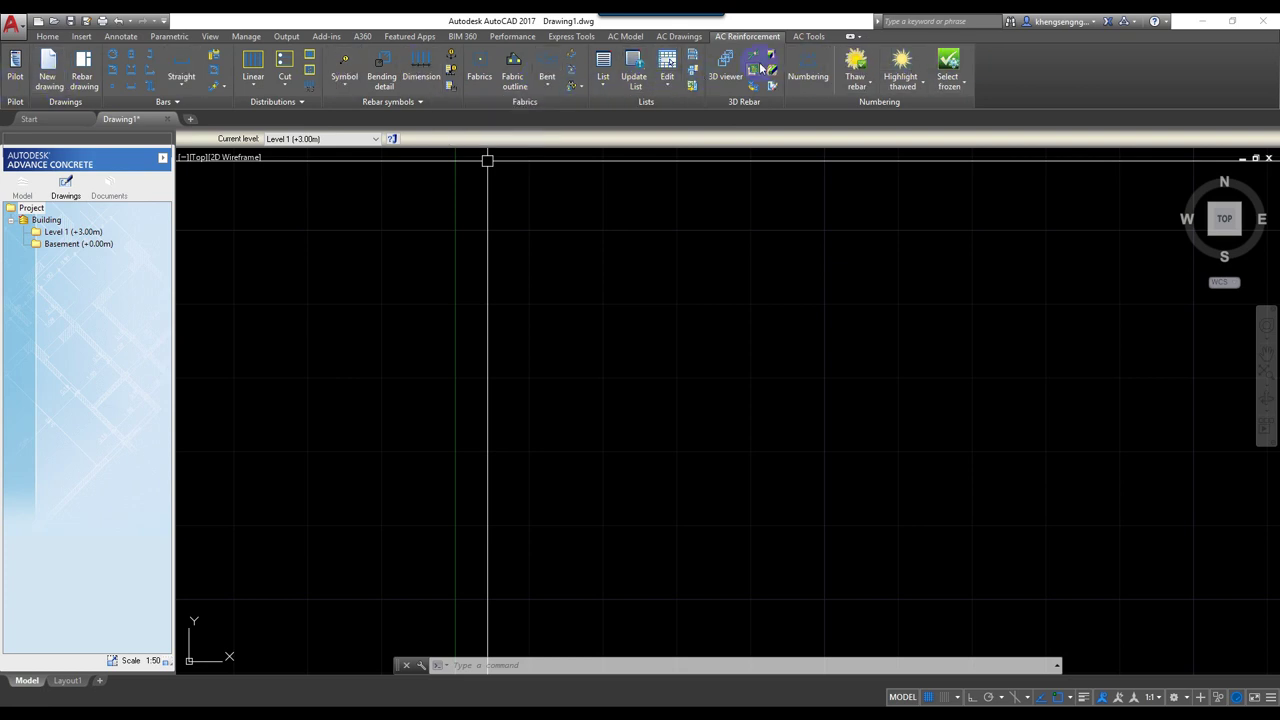
left_click(808, 38)
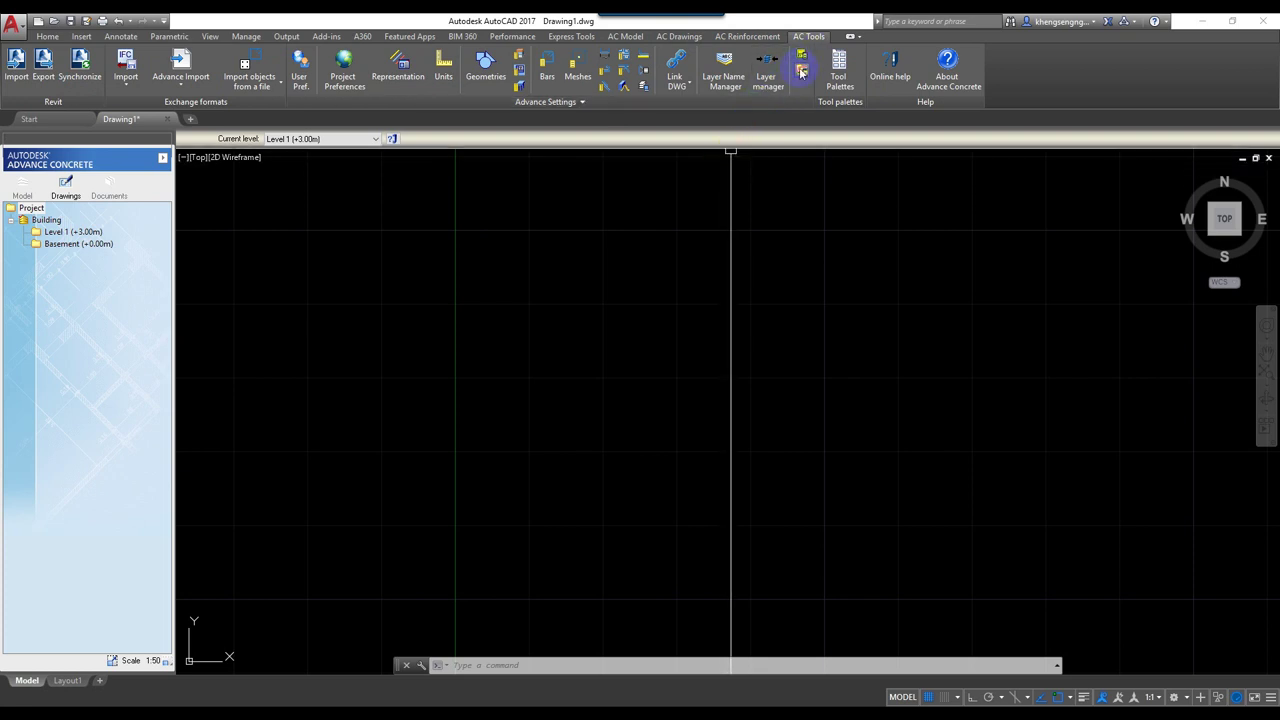
mouse_move(757, 149)
left_mouse_down()
mouse_move(300, 157)
mouse_move(88, 84)
left_mouse_up()
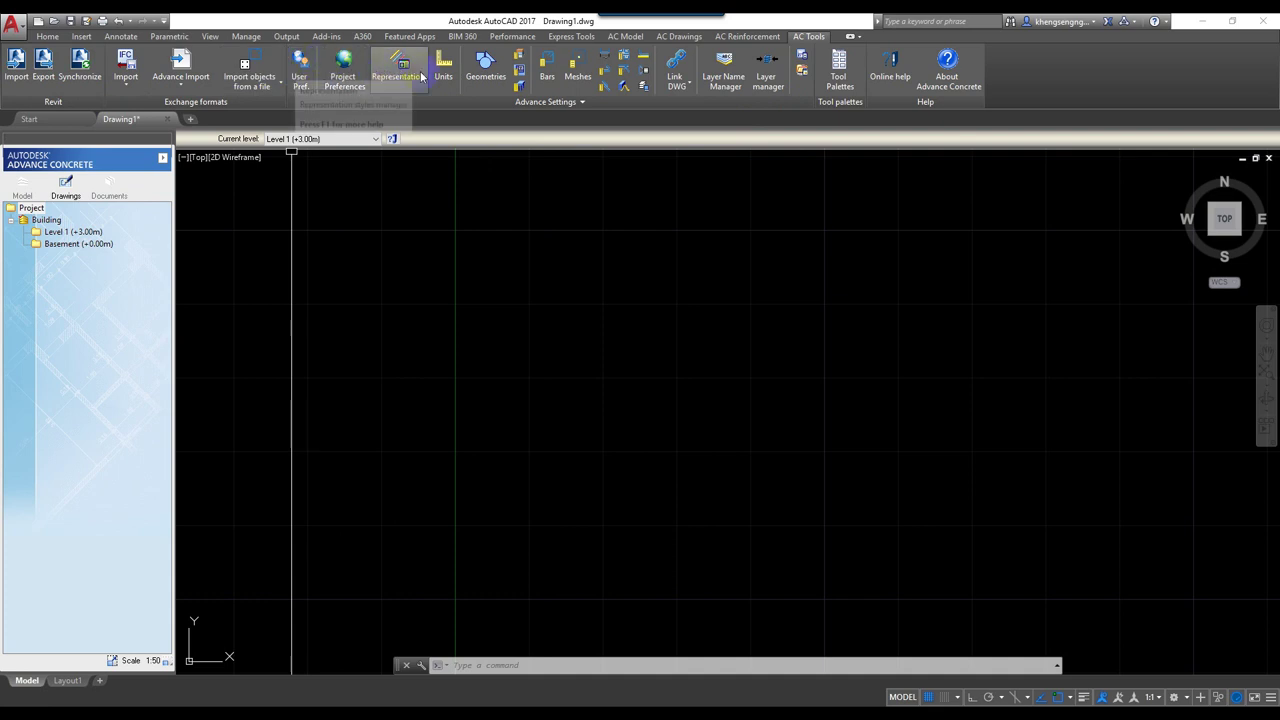
left_click(744, 185)
left_click_drag(744, 185, 671, 210)
mouse_move(671, 210)
middle_mouse_down()
mouse_move(686, 209)
mouse_move(714, 149)
middle_mouse_up()
left_click(625, 36)
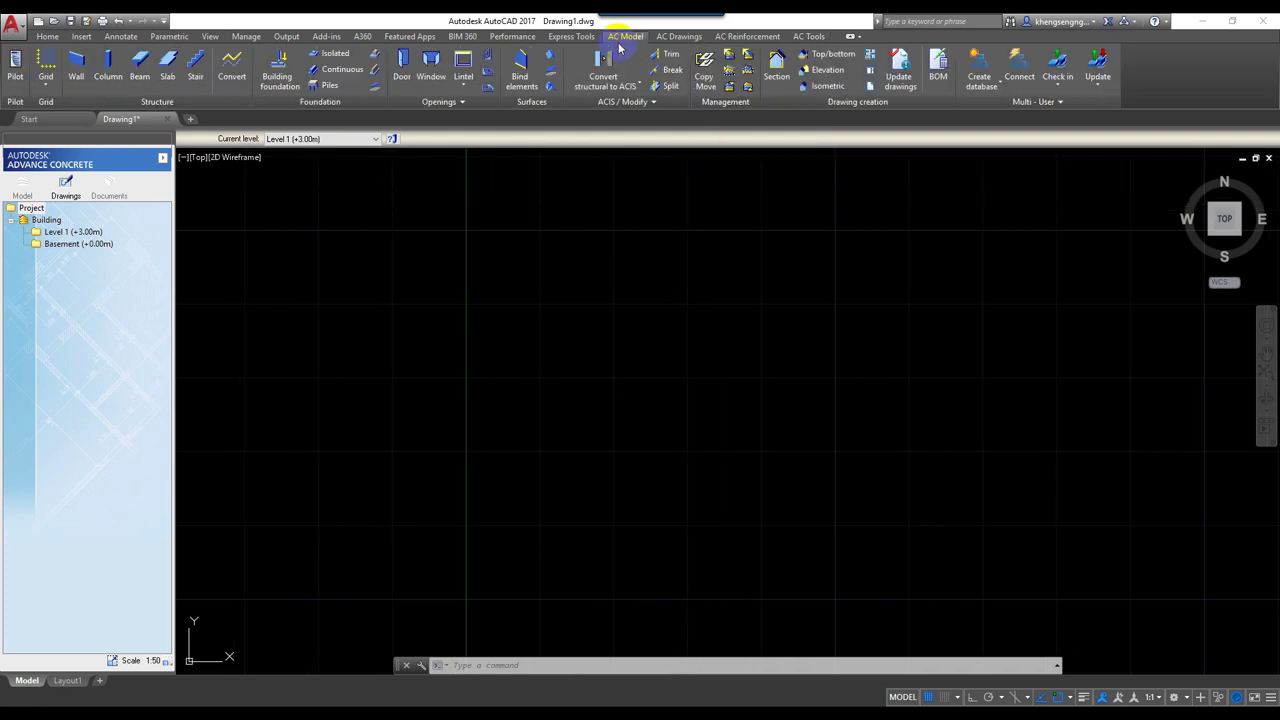
left_click(677, 40)
left_click(747, 36)
left_click(806, 36)
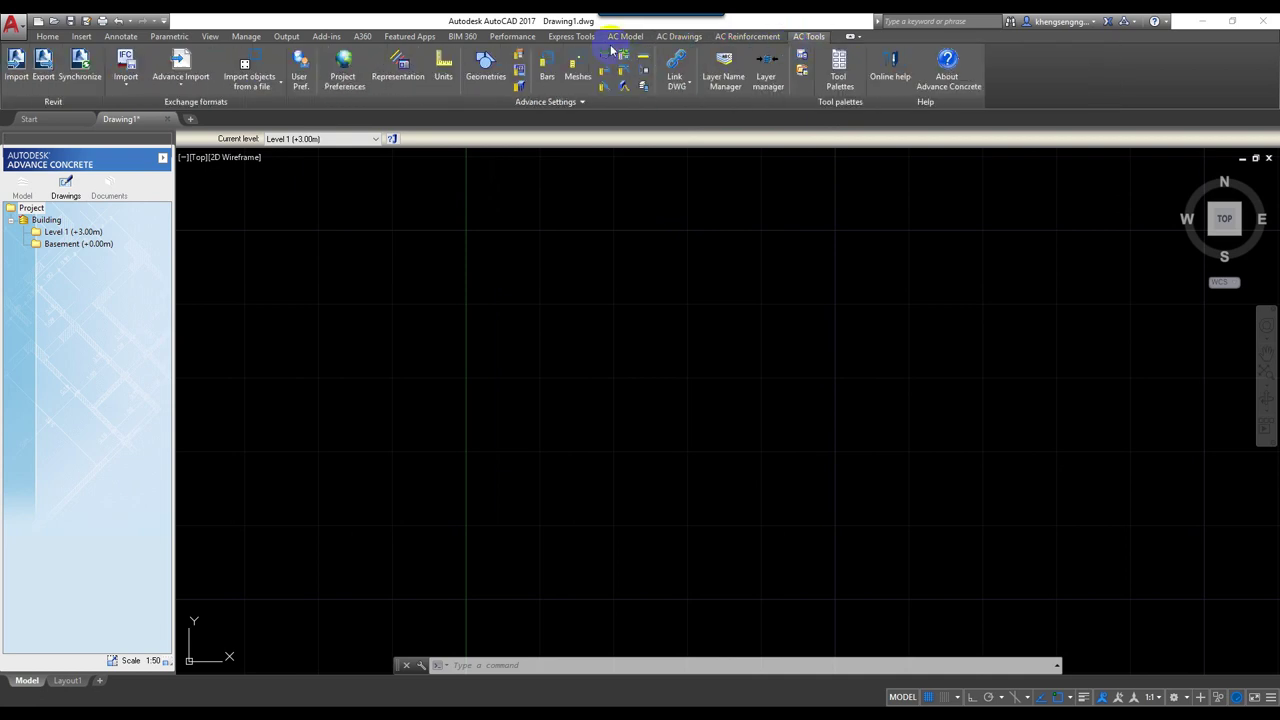
left_click(624, 37)
left_click(678, 37)
left_click(746, 37)
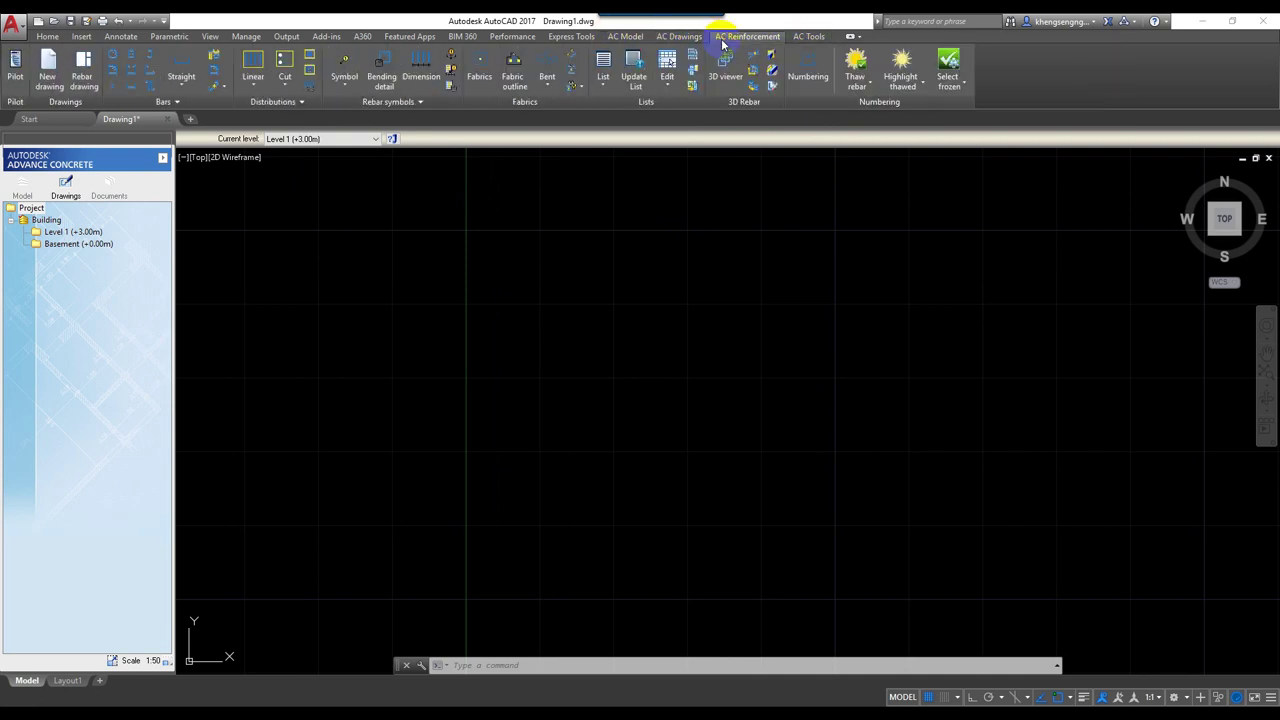
left_click(798, 41)
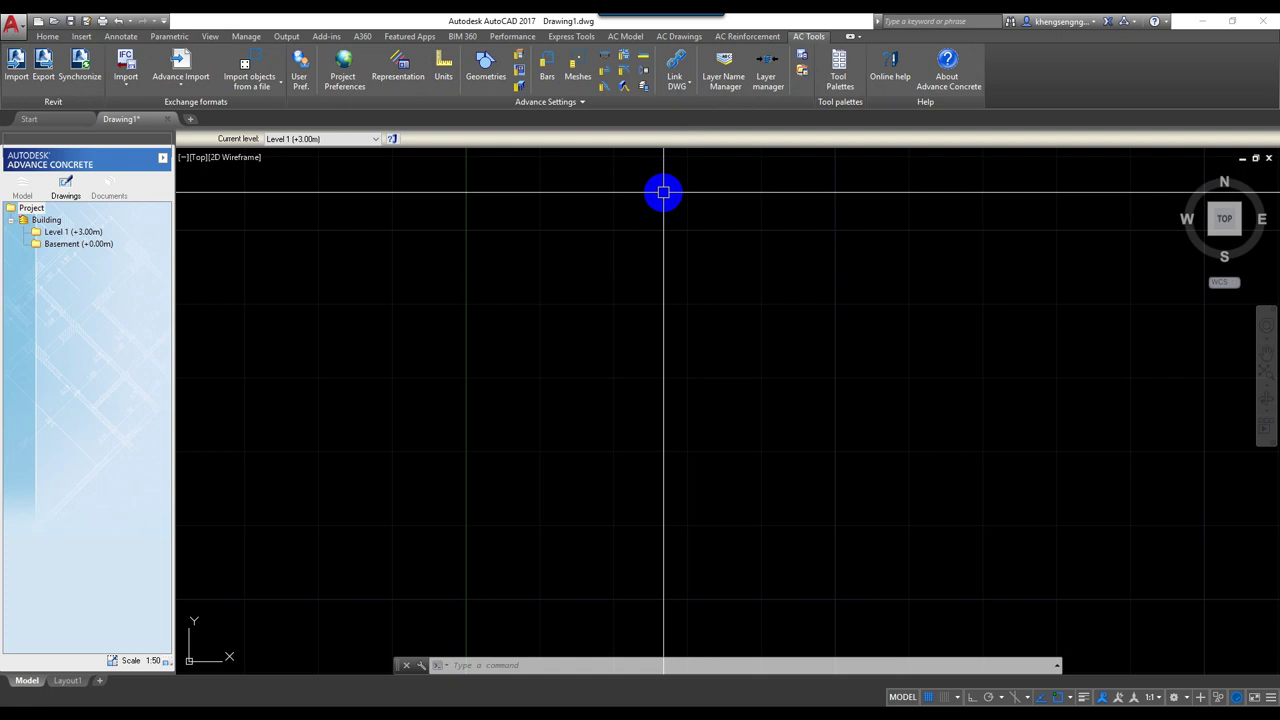